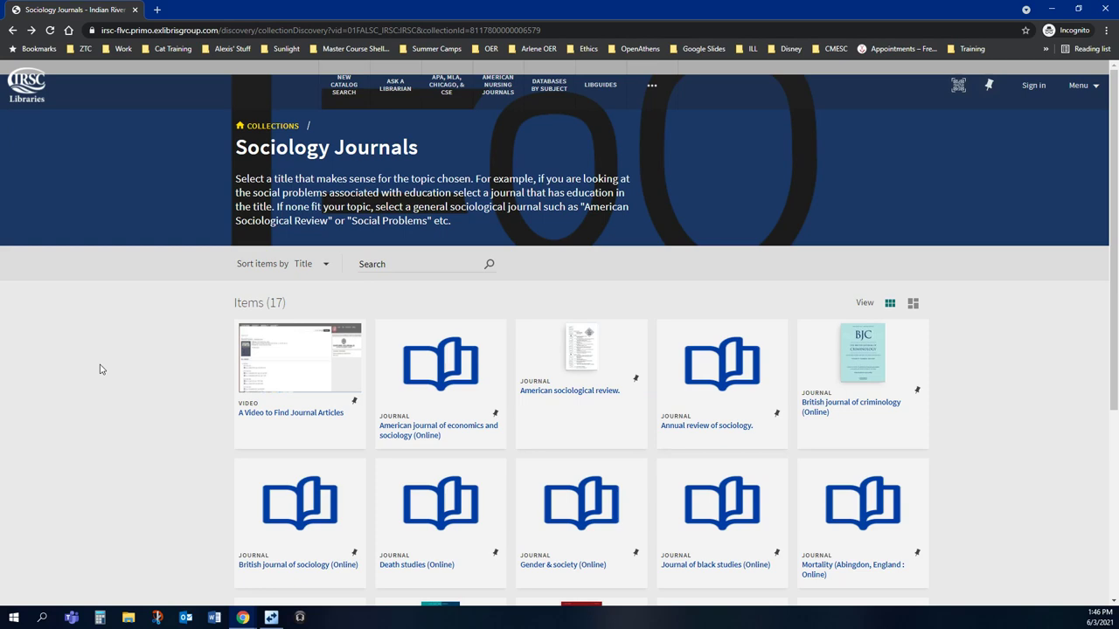
Open the British Journal of Criminology record and search inside it for 'politics'
scroll(100, 369, "down", 1)
scroll(100, 370, "down", 1)
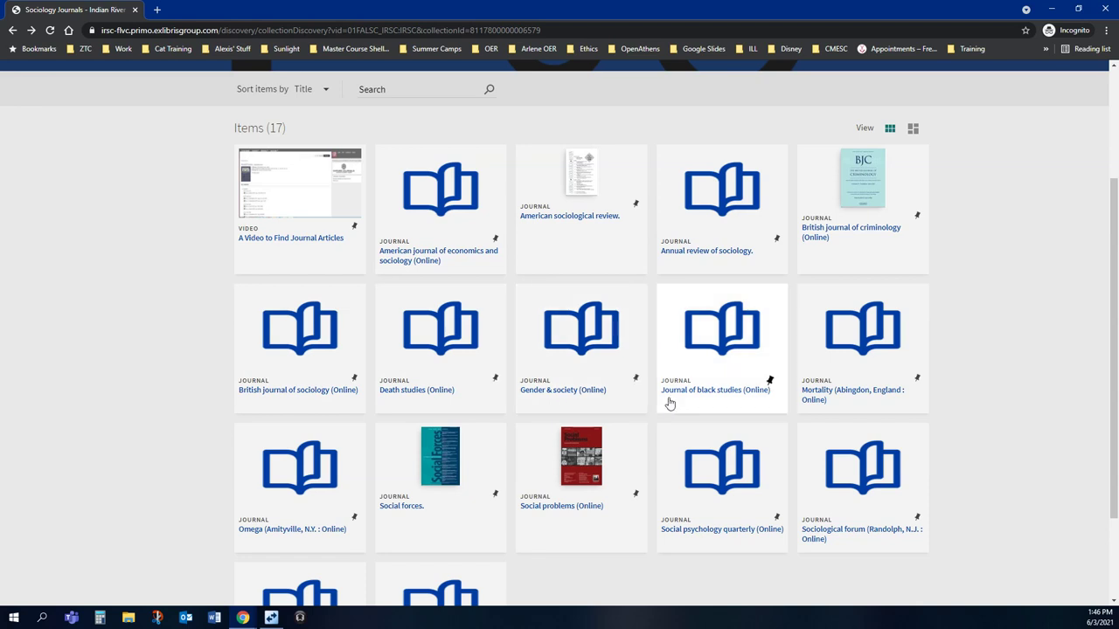
scroll(668, 402, "down", 1)
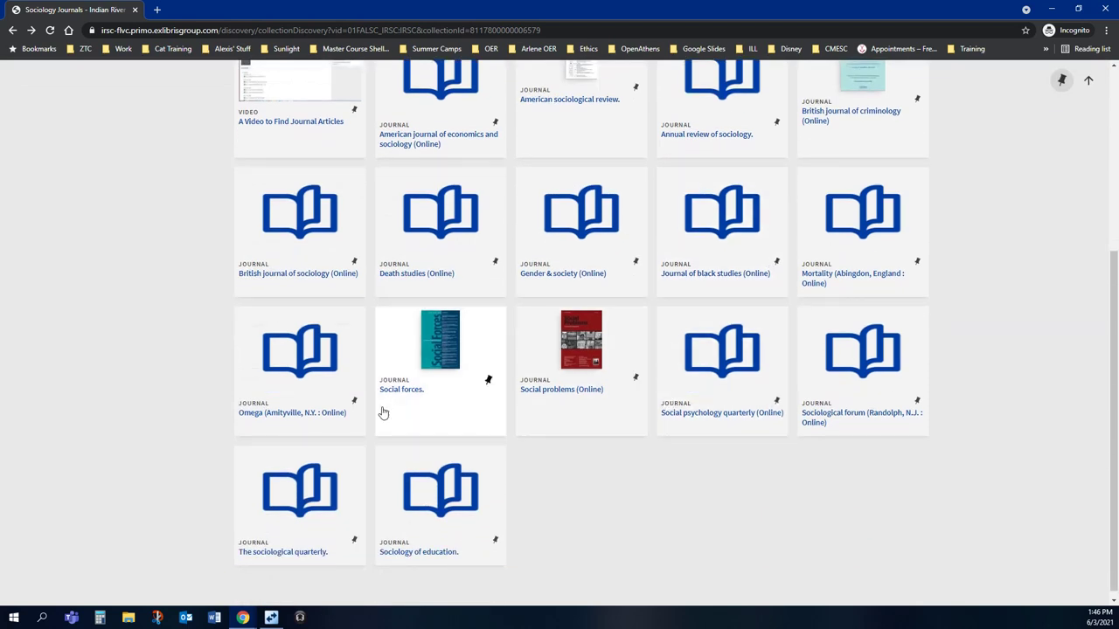
scroll(218, 502, "down", 1)
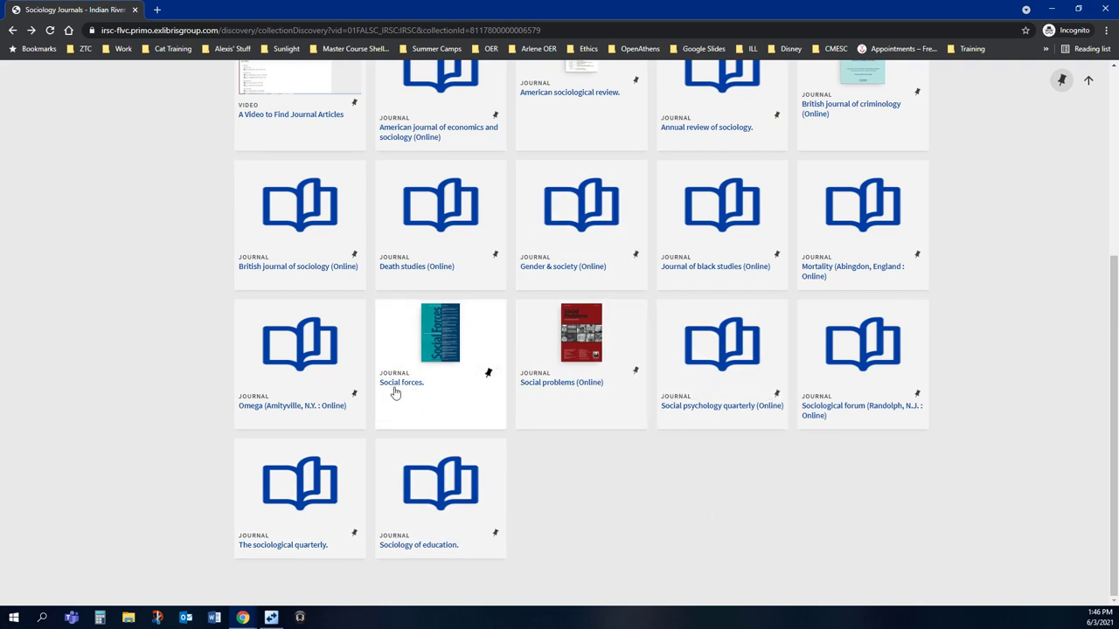
scroll(612, 450, "up", 2)
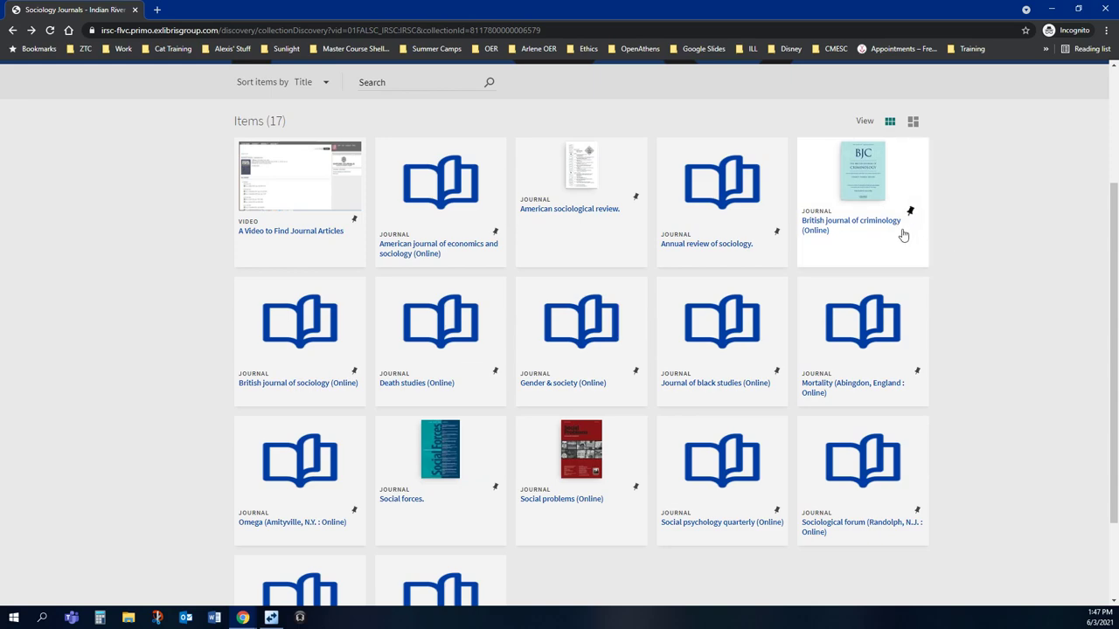
left_click(856, 226)
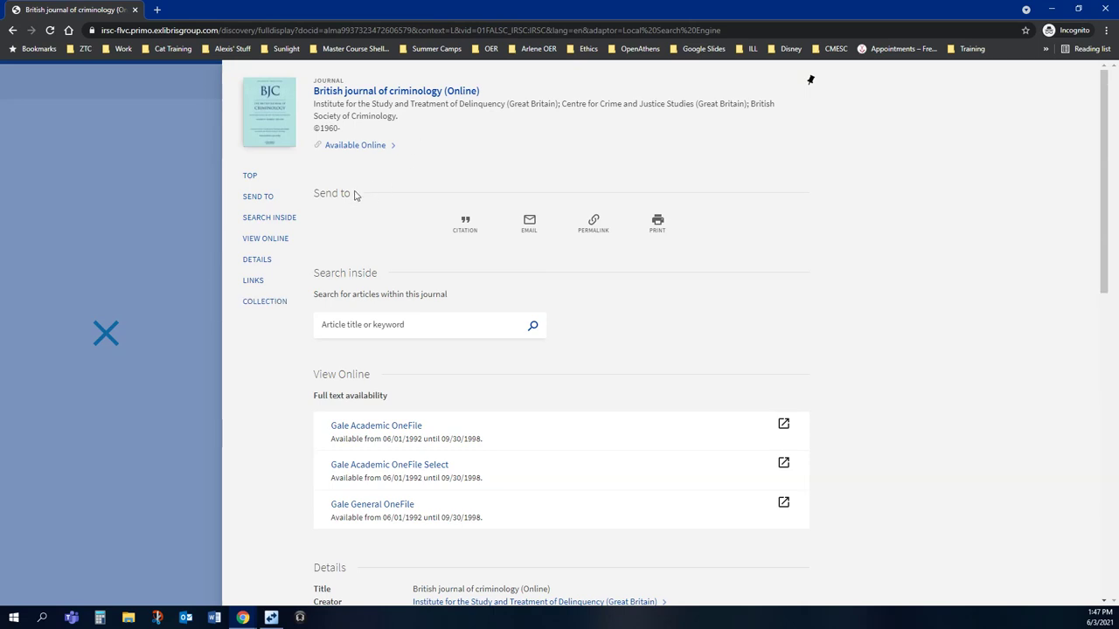
left_click(392, 327)
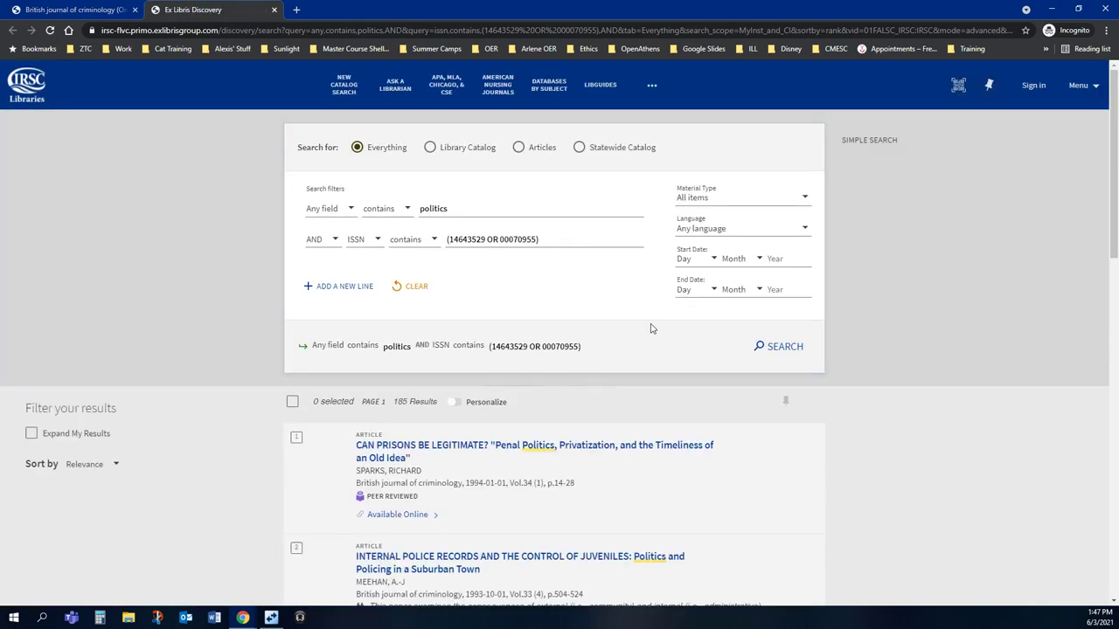
Scroll through the 185 'politics' results and expand the Language facet, which shows all English
scroll(651, 329, "down", 2)
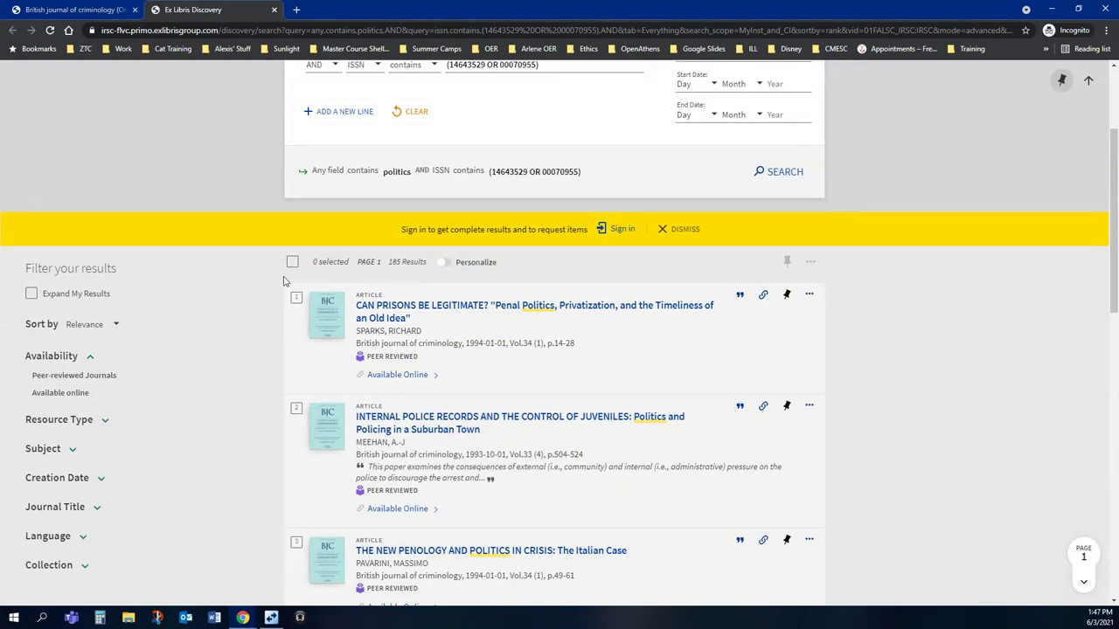
scroll(280, 282, "down", 2)
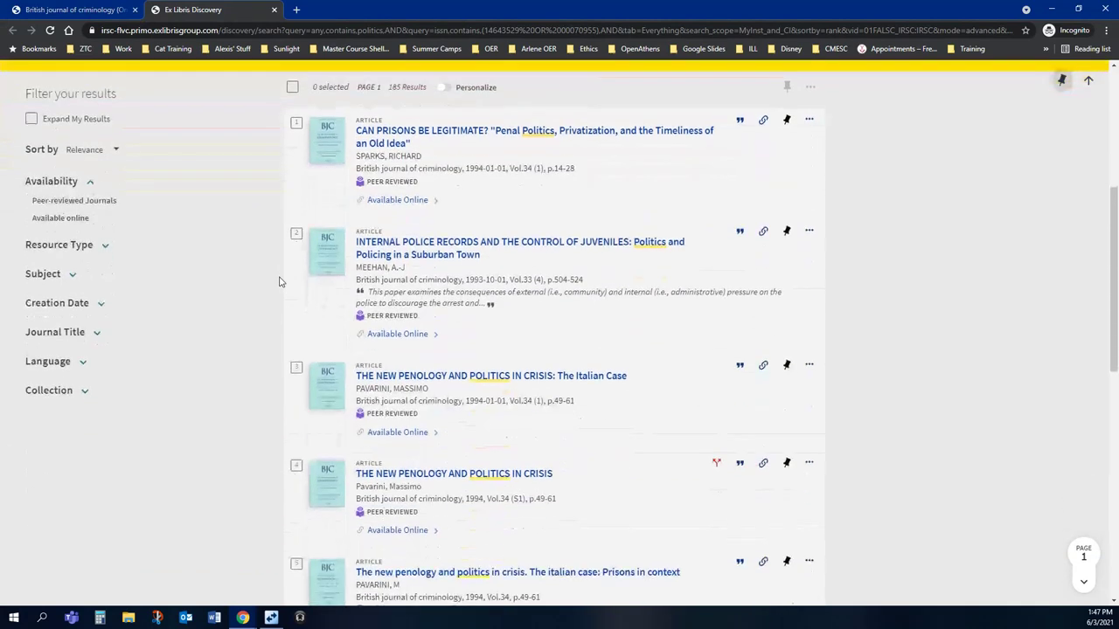
scroll(280, 282, "down", 3)
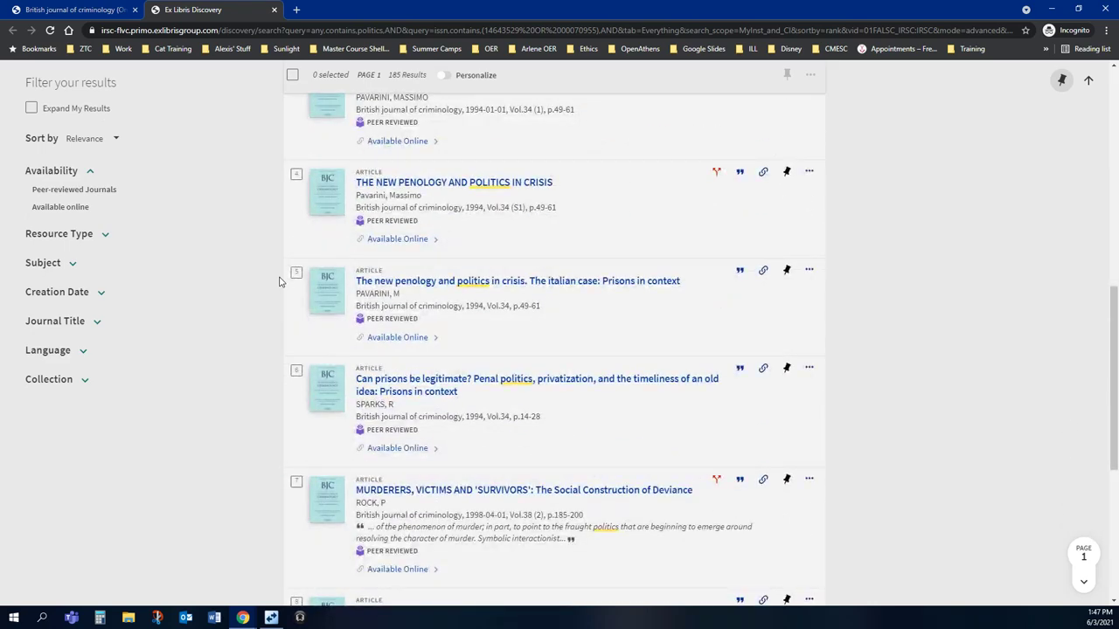
scroll(280, 282, "down", 1)
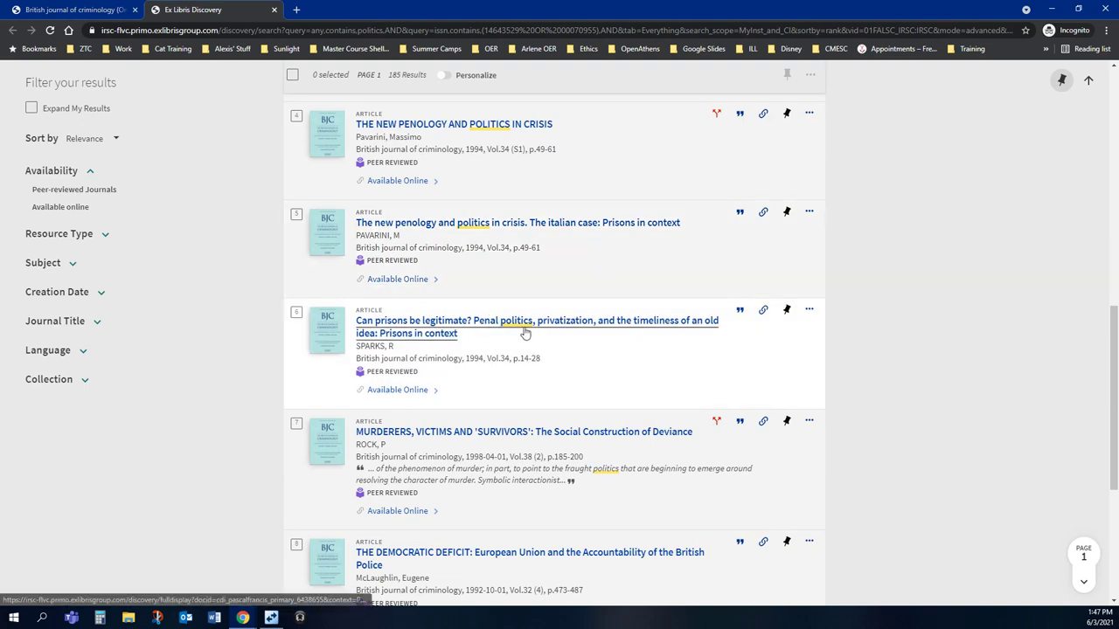
scroll(270, 380, "down", 2)
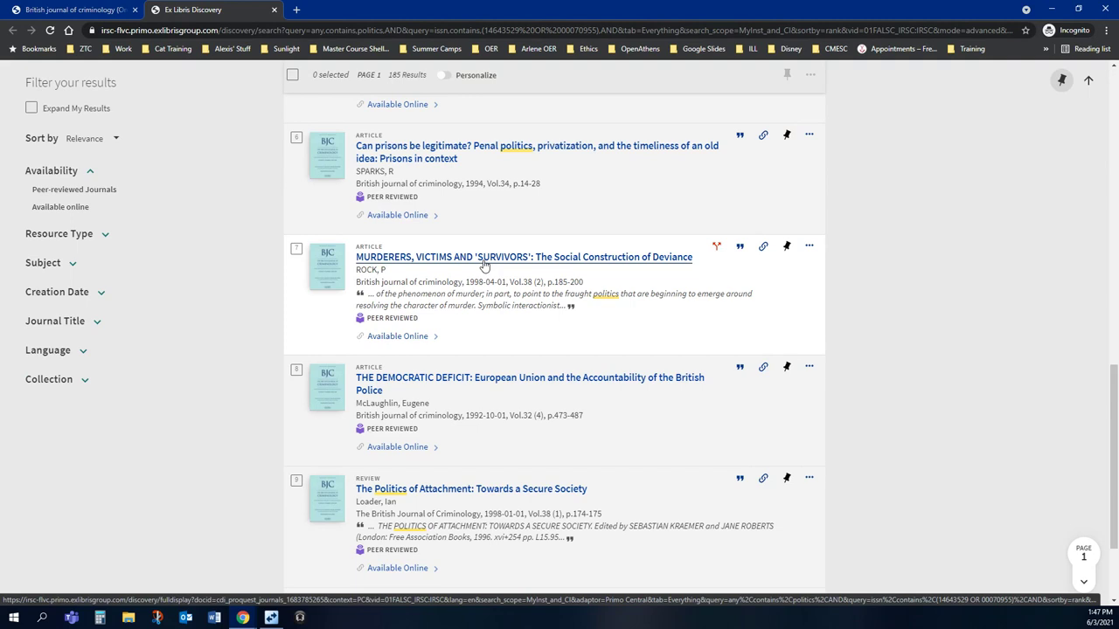
scroll(259, 304, "down", 1)
scroll(260, 304, "down", 2)
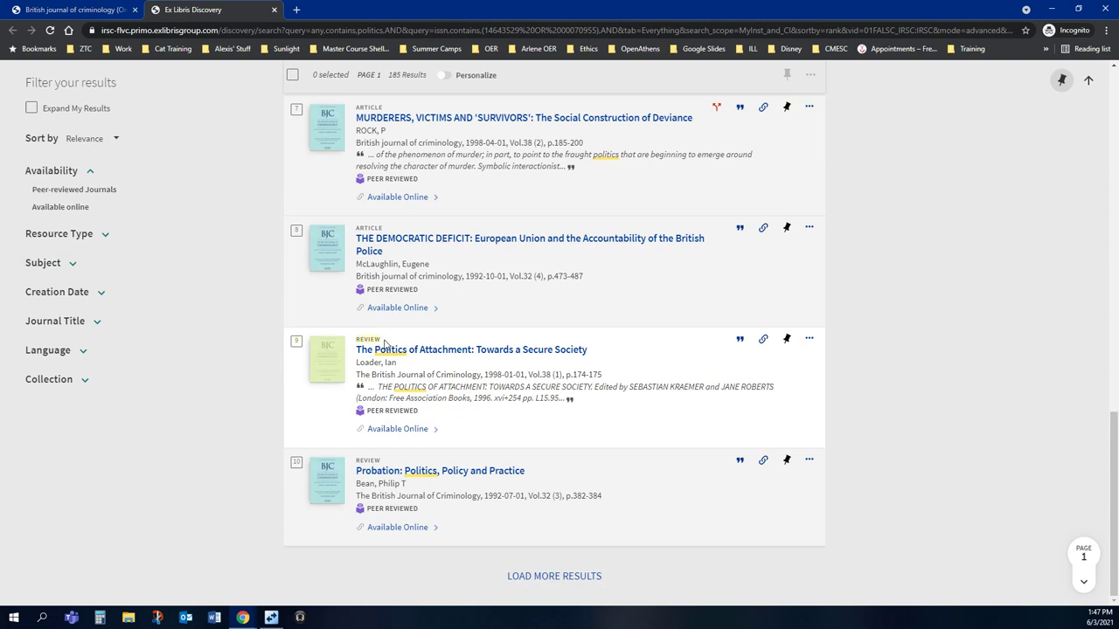
left_click(248, 346)
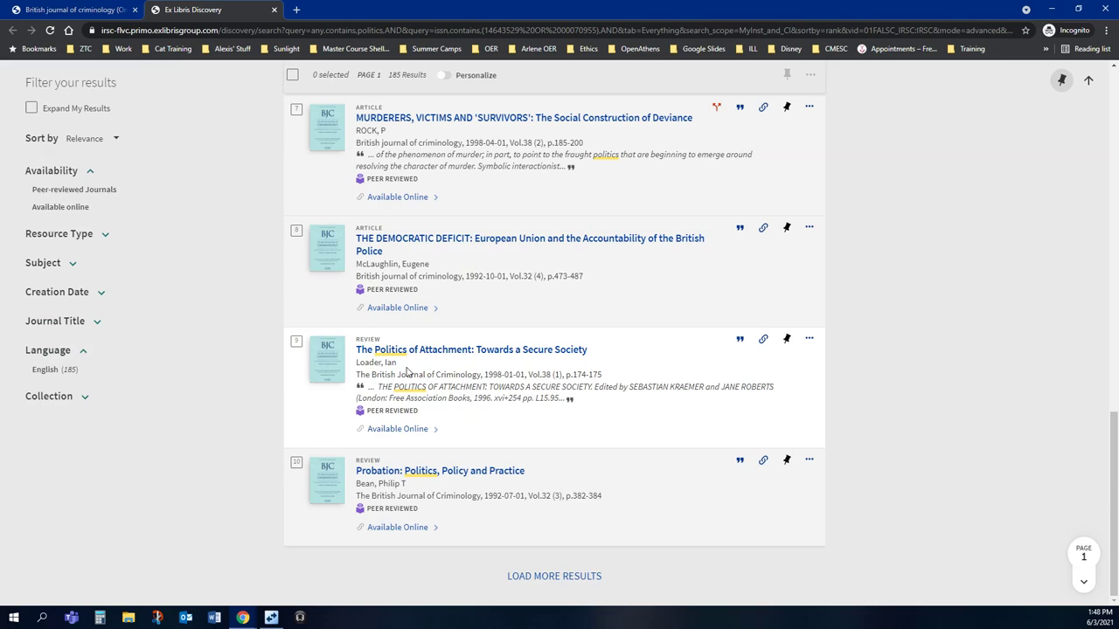
Open the full record for 'THE DEMOCRATIC DEFICIT: European Union and the Accountability of the British Police'
left_click(379, 250)
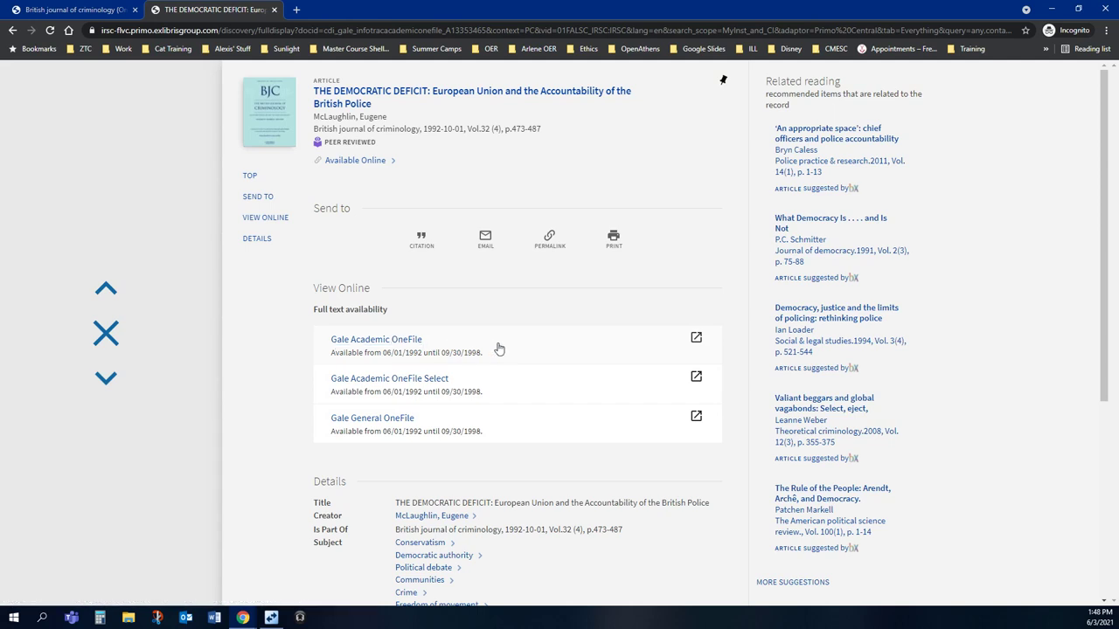
Follow the Gale Academic OneFile link and sign in to Okta with the college email and password
left_click(414, 344)
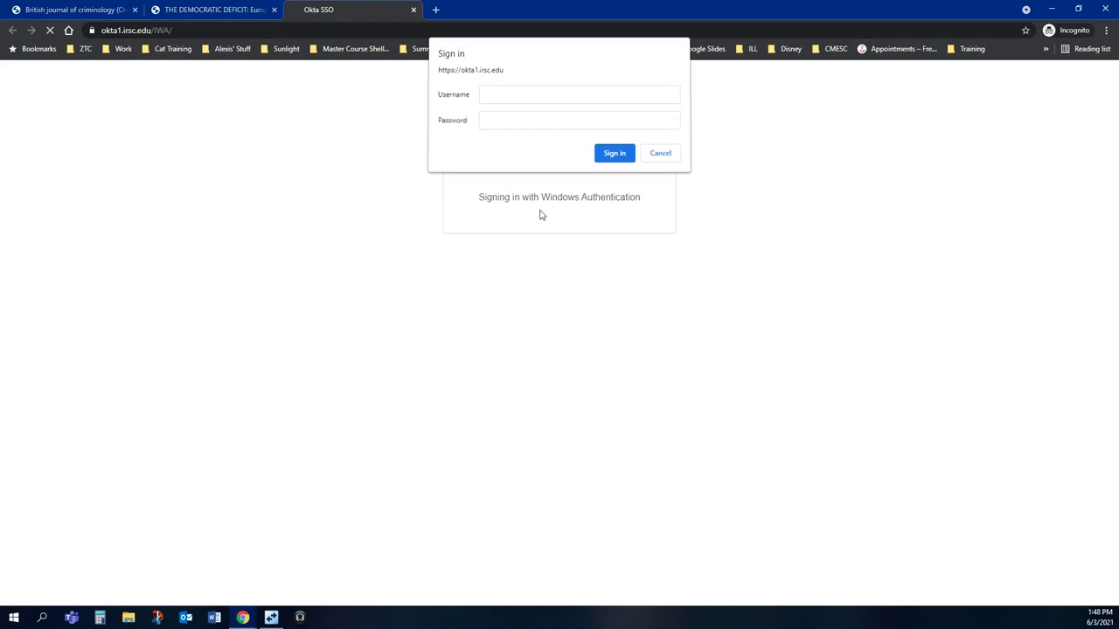
key("Escape")
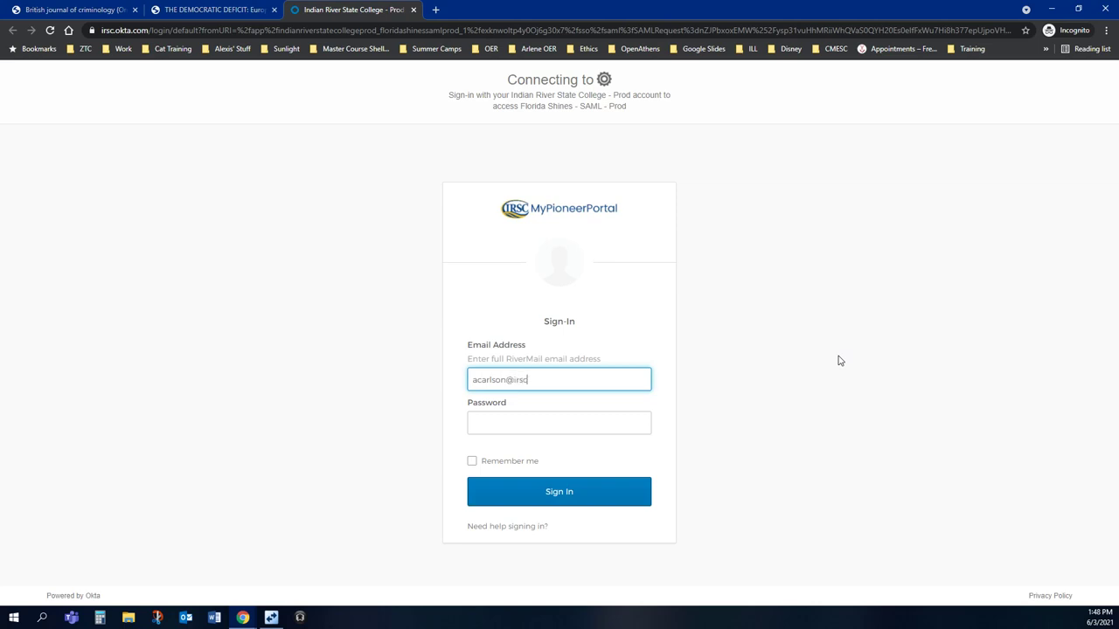
type("du")
key("Tab")
type("••")
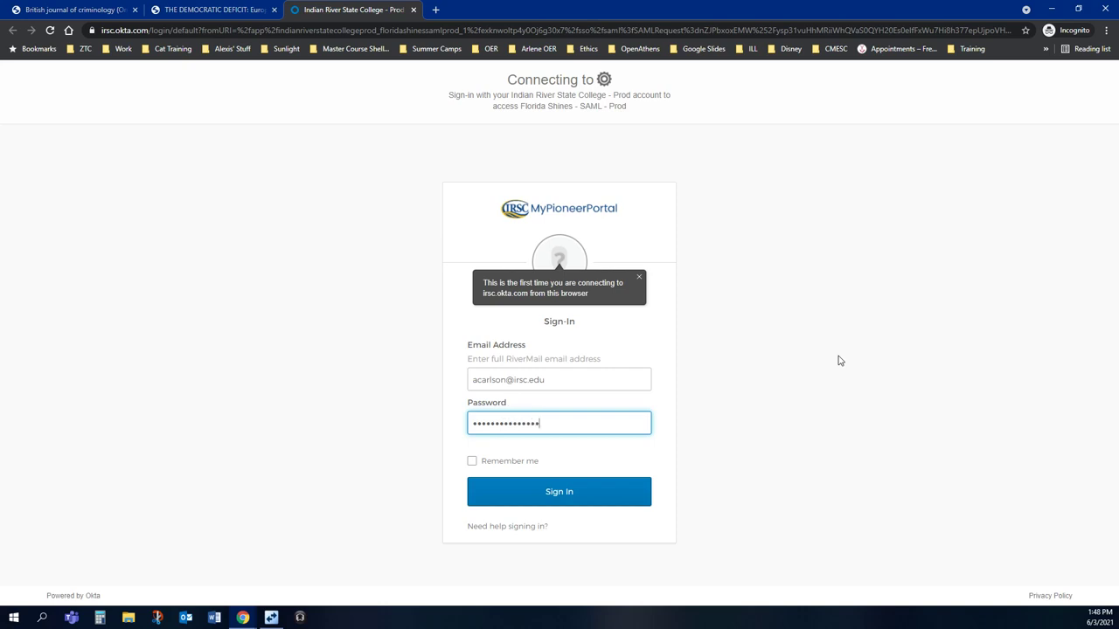
key("Return")
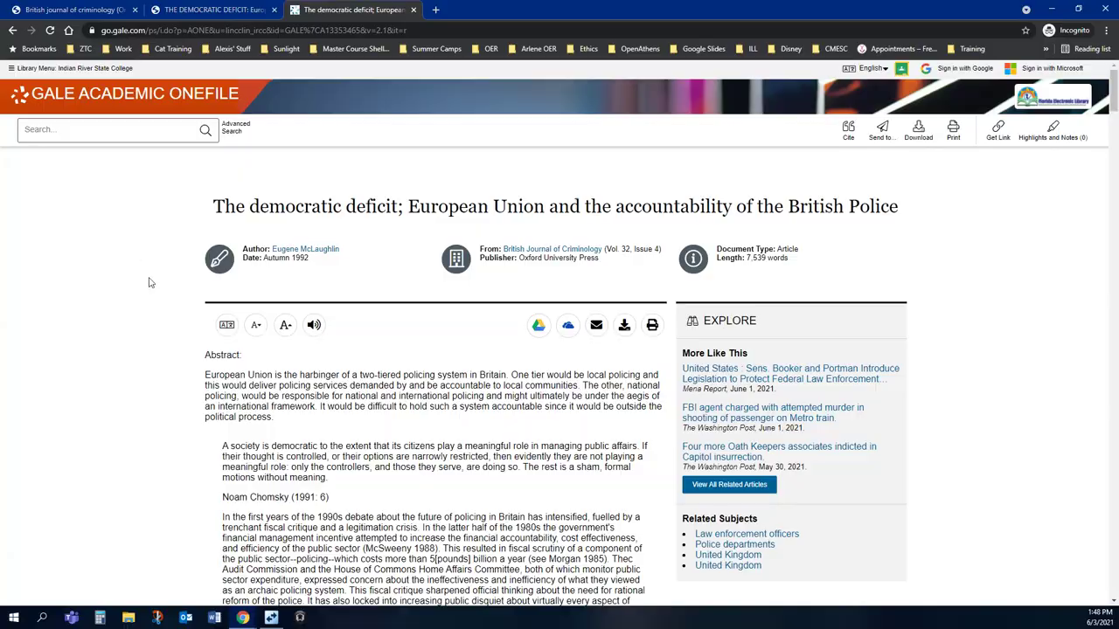
Scroll through 'The democratic deficit' full text down to its reference list
scroll(150, 283, "down", 3)
scroll(149, 283, "down", 4)
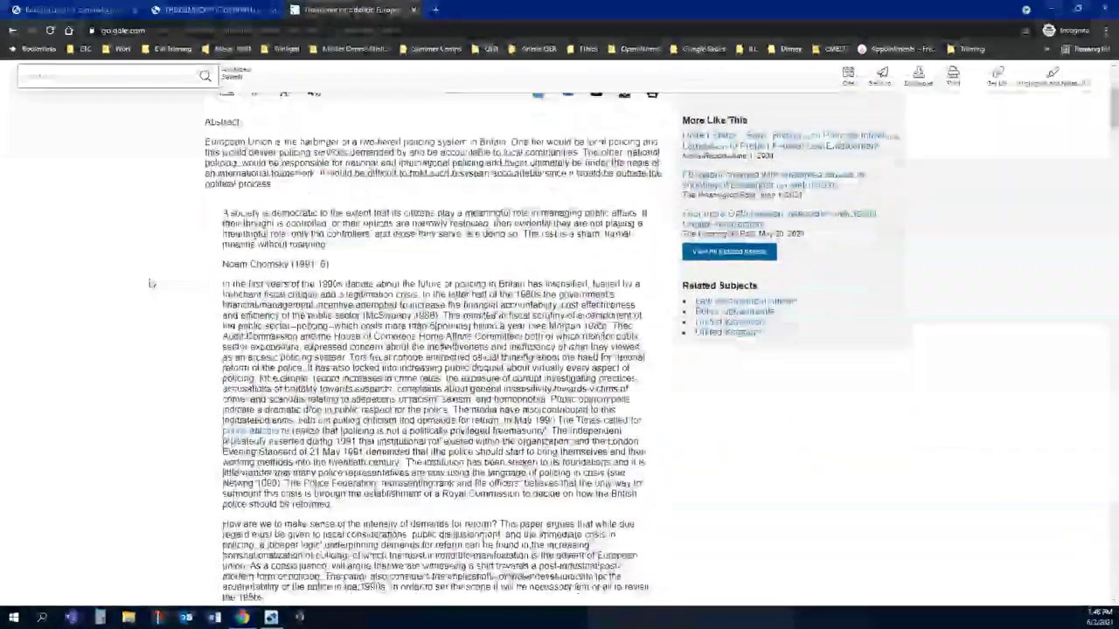
scroll(149, 284, "down", 10)
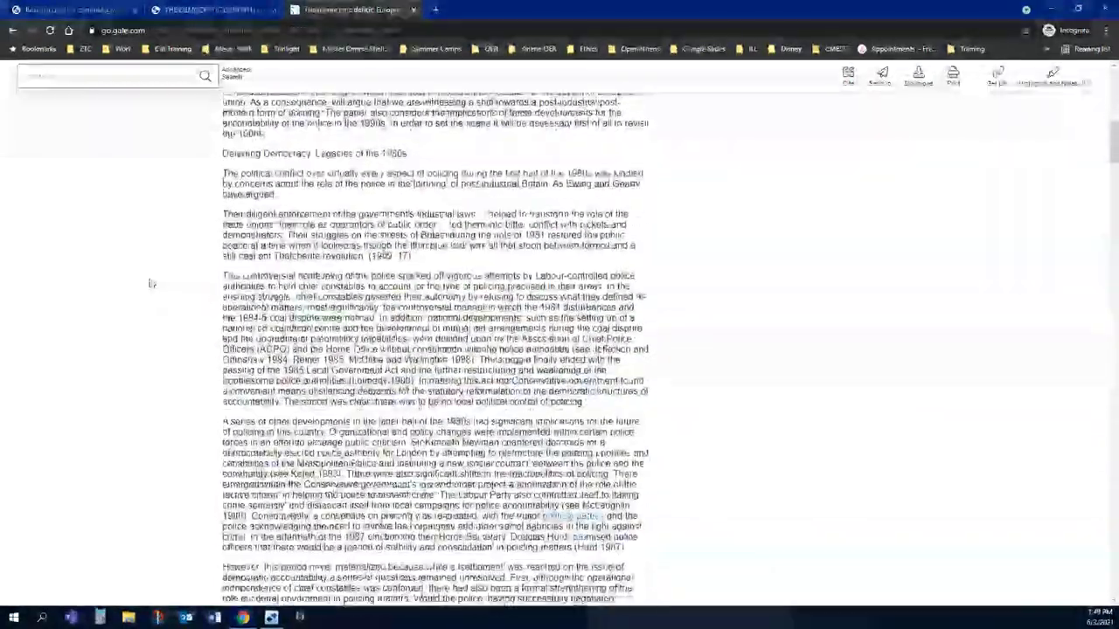
scroll(149, 283, "down", 10)
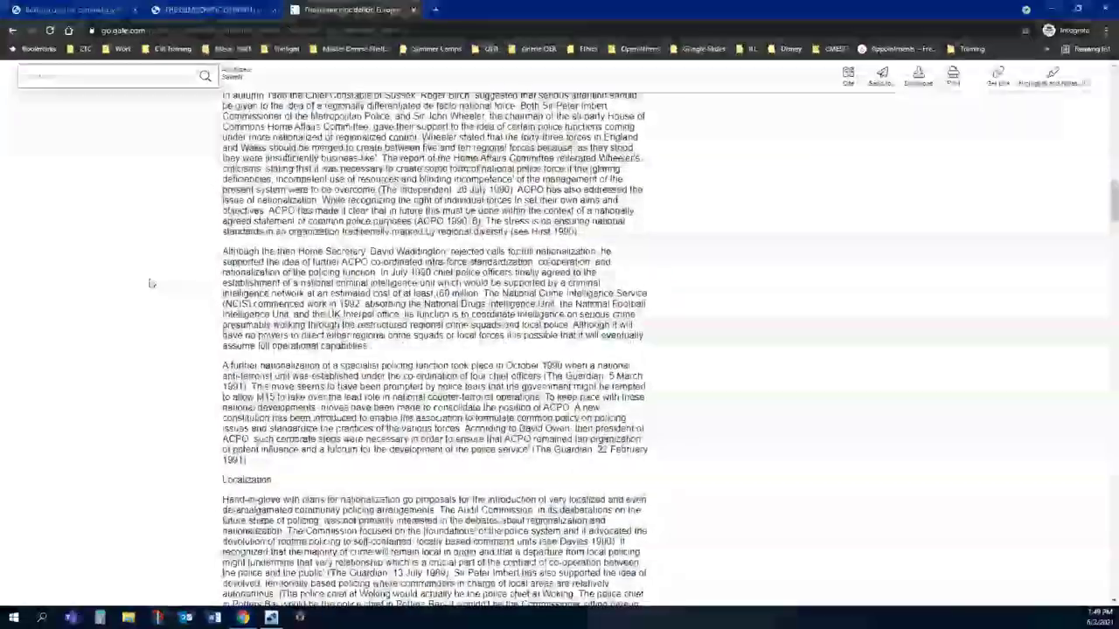
scroll(150, 283, "down", 10)
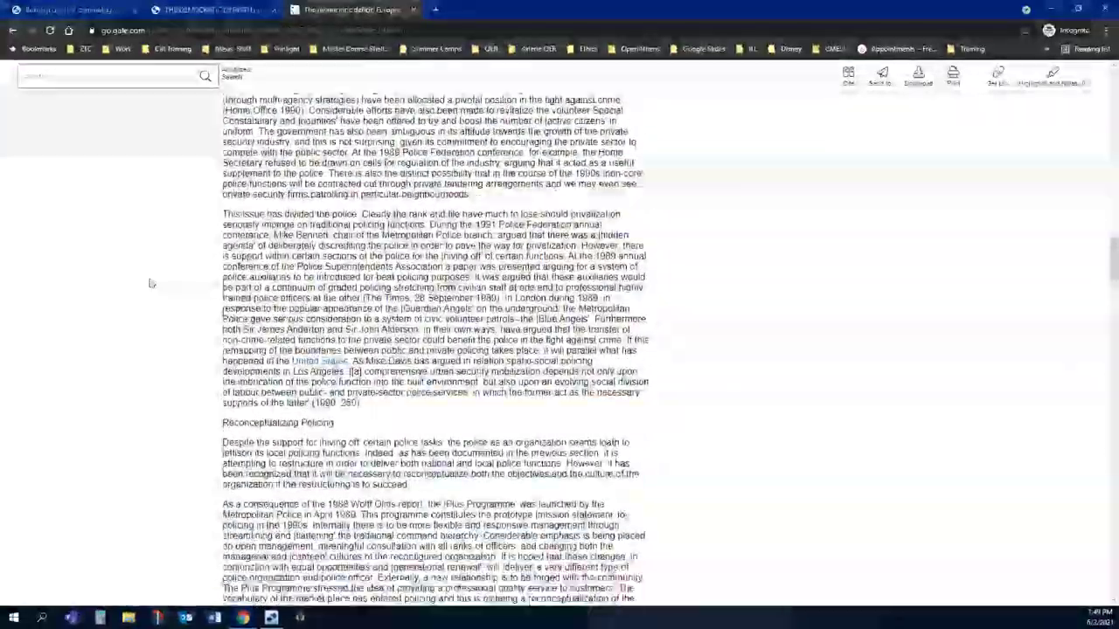
scroll(149, 283, "down", 2)
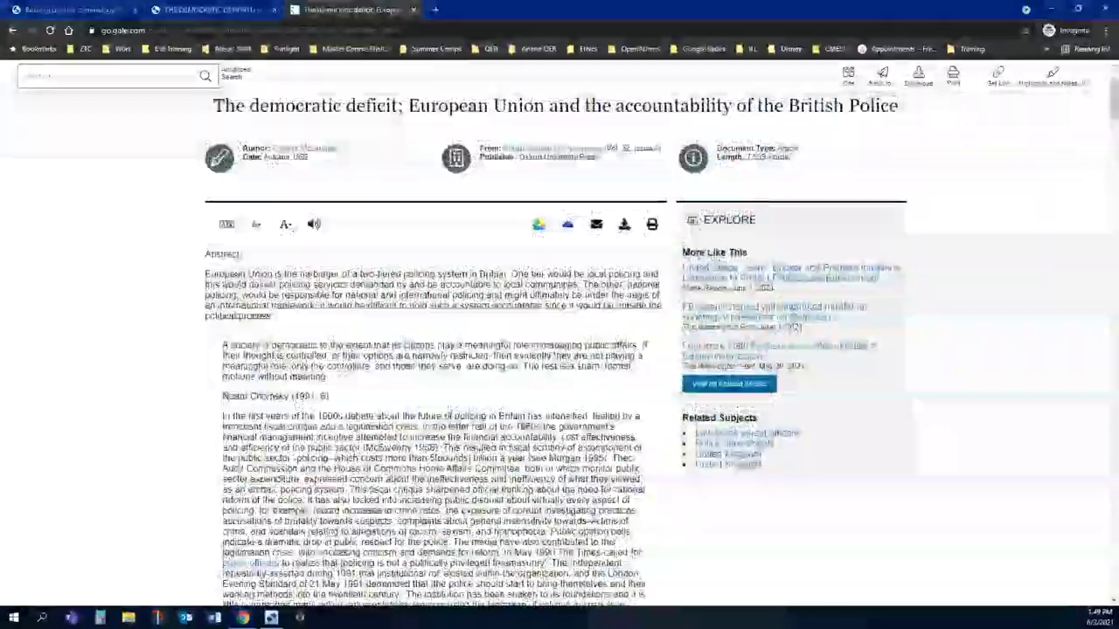
Email the article as Full Text to the college address and close the confirmation
left_click(597, 227)
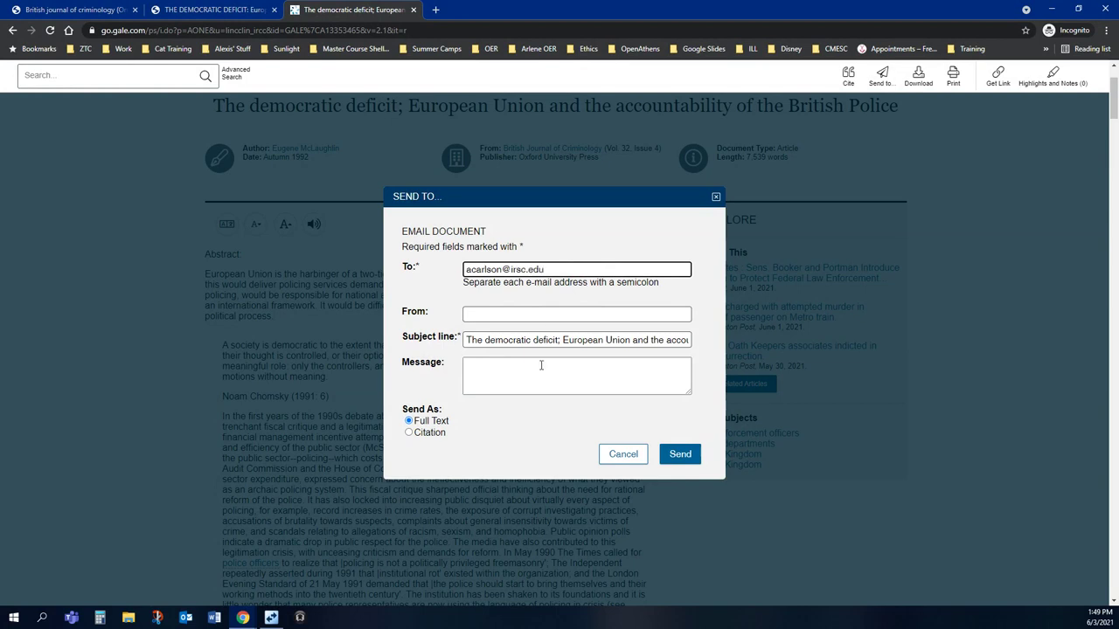
left_click(679, 454)
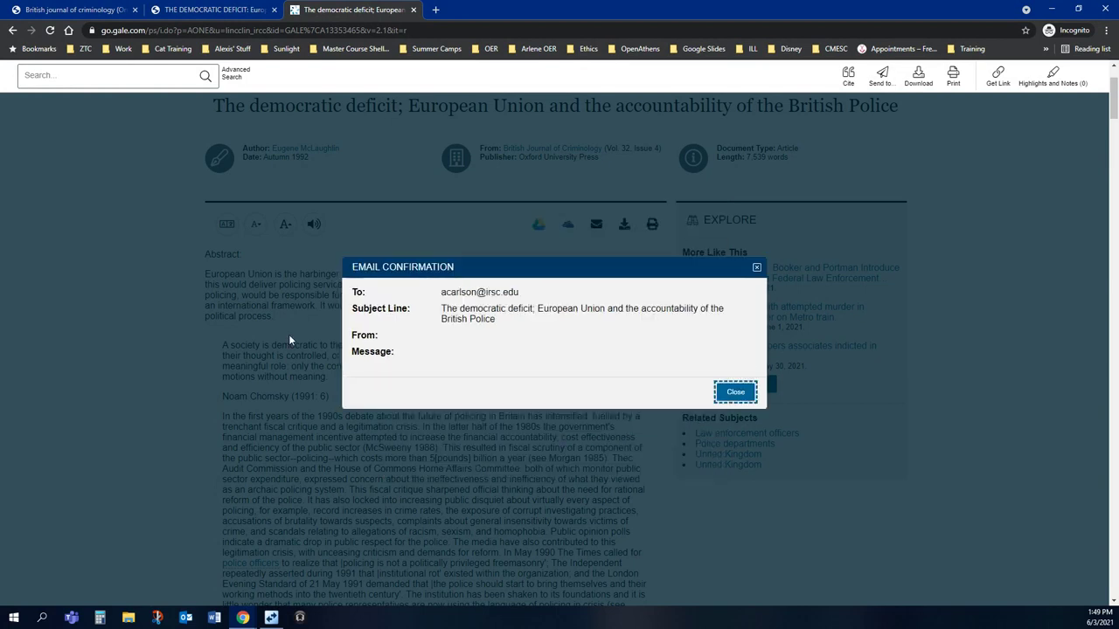
left_click(724, 394)
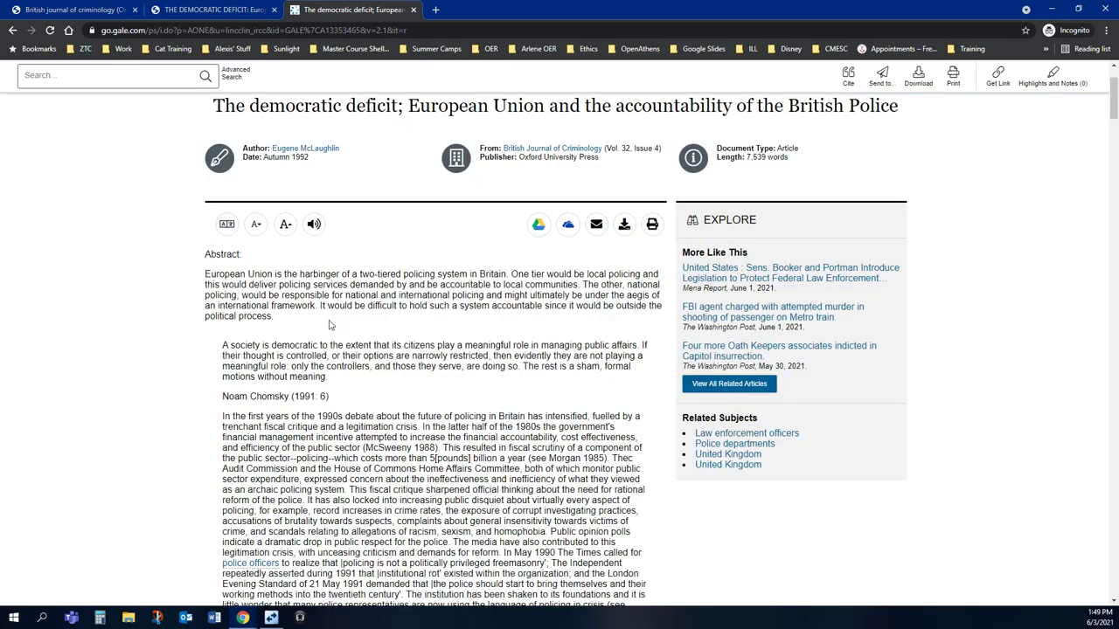